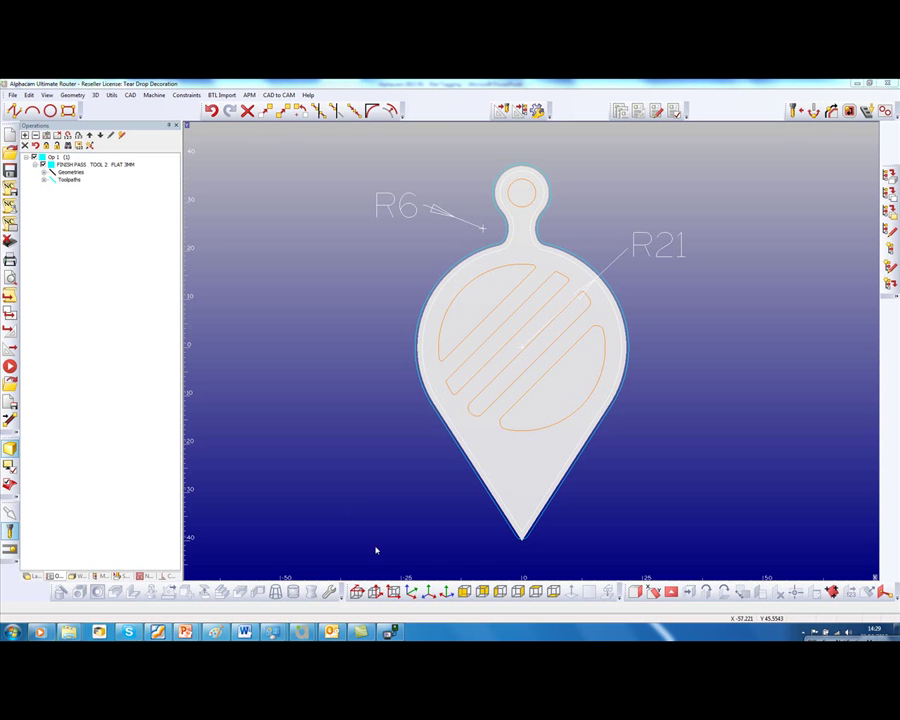
Step: Show the teardrop part in an isometric view and run the solid simulation of the finish pass
click(411, 593)
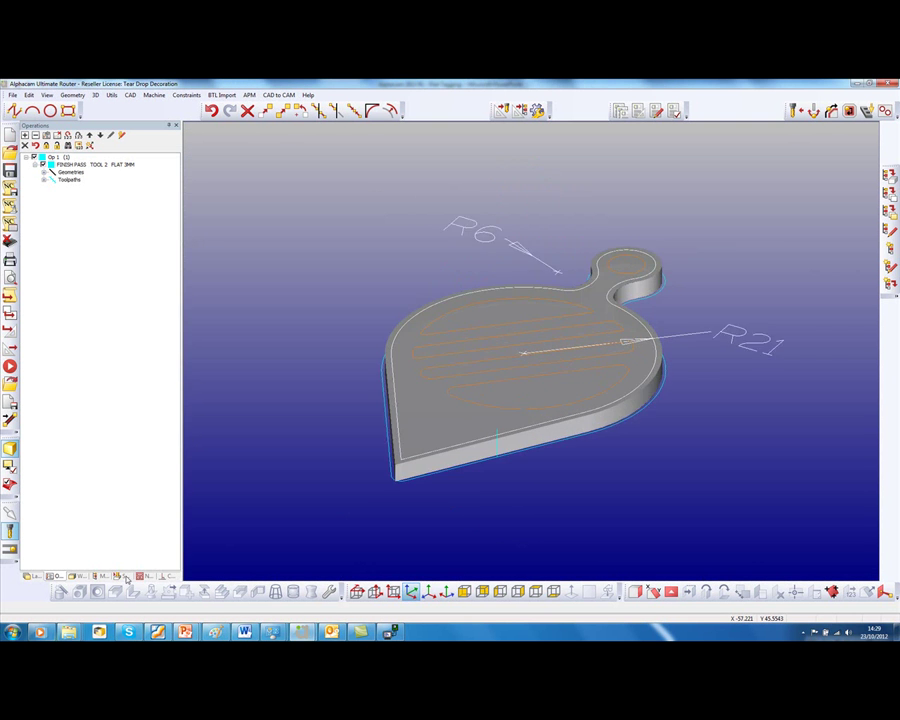
click(122, 576)
click(87, 138)
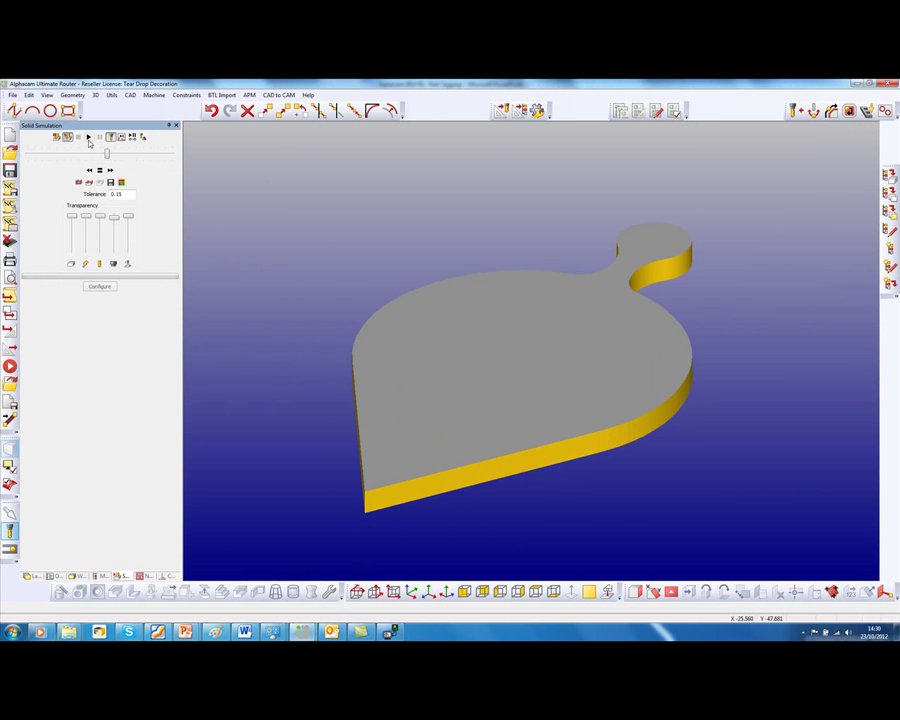
middle_drag(470, 338, 470, 388)
Step: Apply automatic support tags to the finish pass: 3 flat tags, tag top Z -1 and tag length 3
click(56, 576)
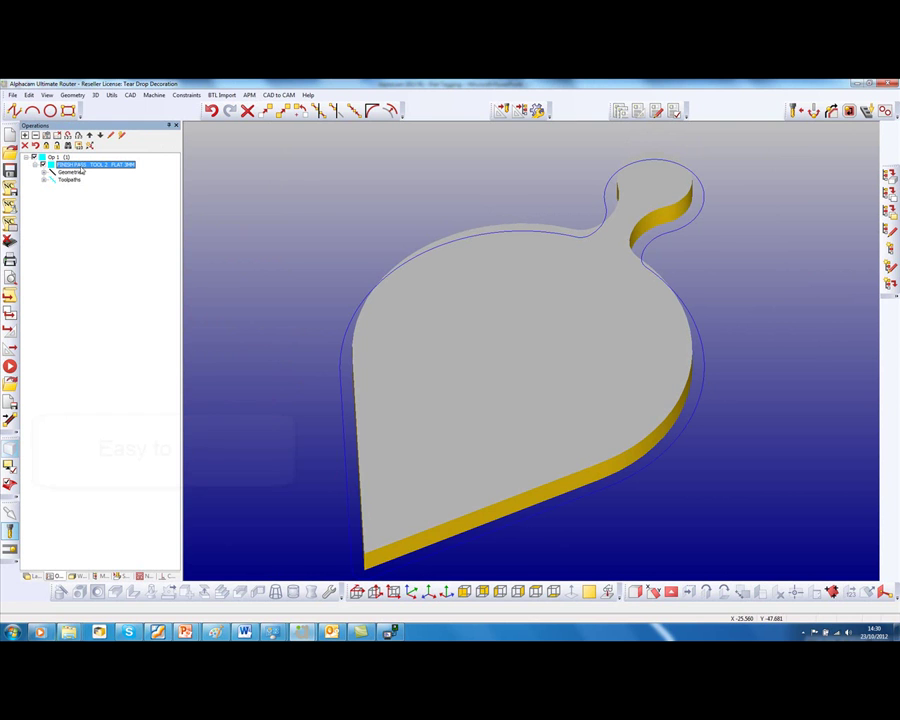
right_click(84, 164)
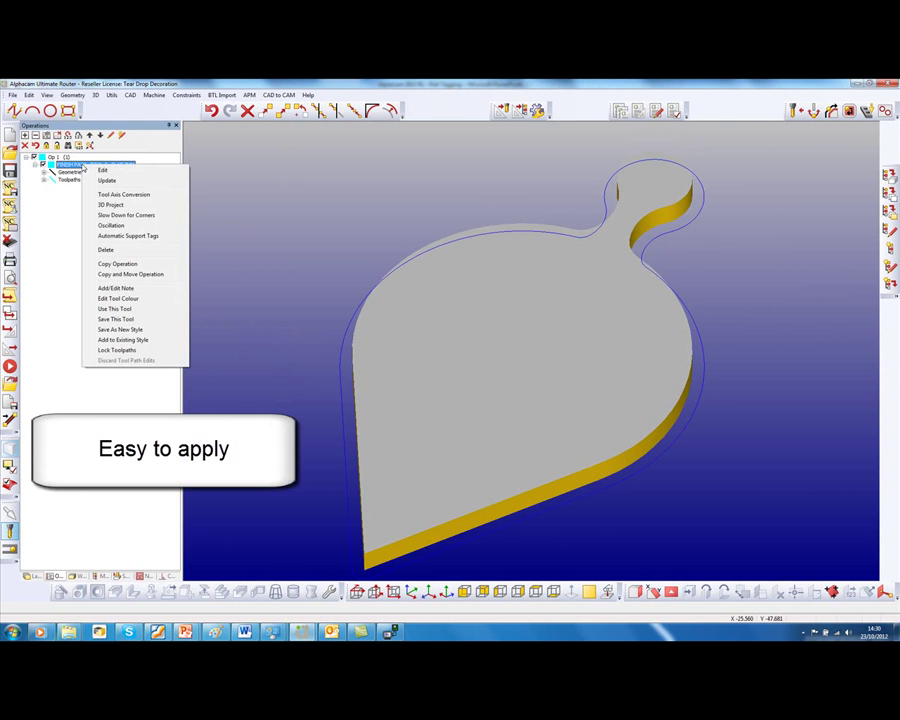
click(130, 239)
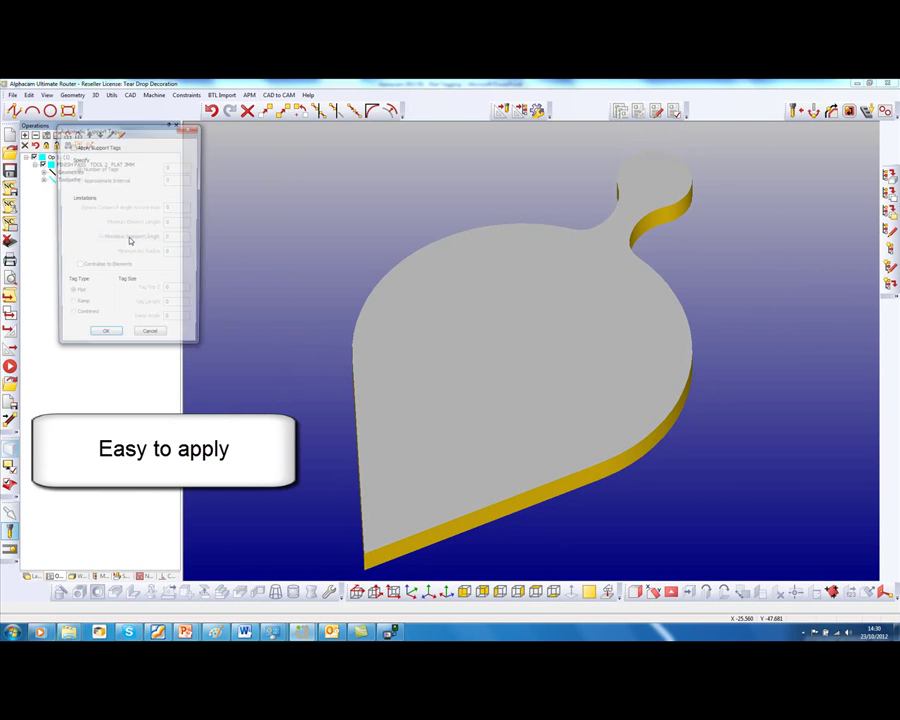
click(72, 147)
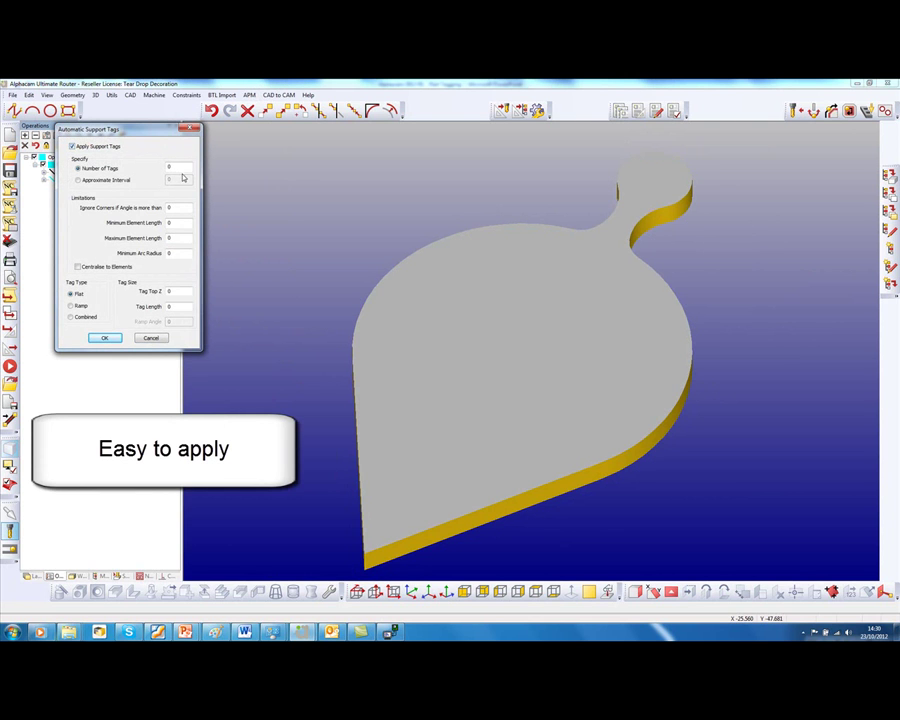
double_click(177, 166)
text(3)
double_click(182, 292)
click(108, 338)
Step: Simulate the tagged finish pass and inspect where the support tags sit around the part
click(121, 577)
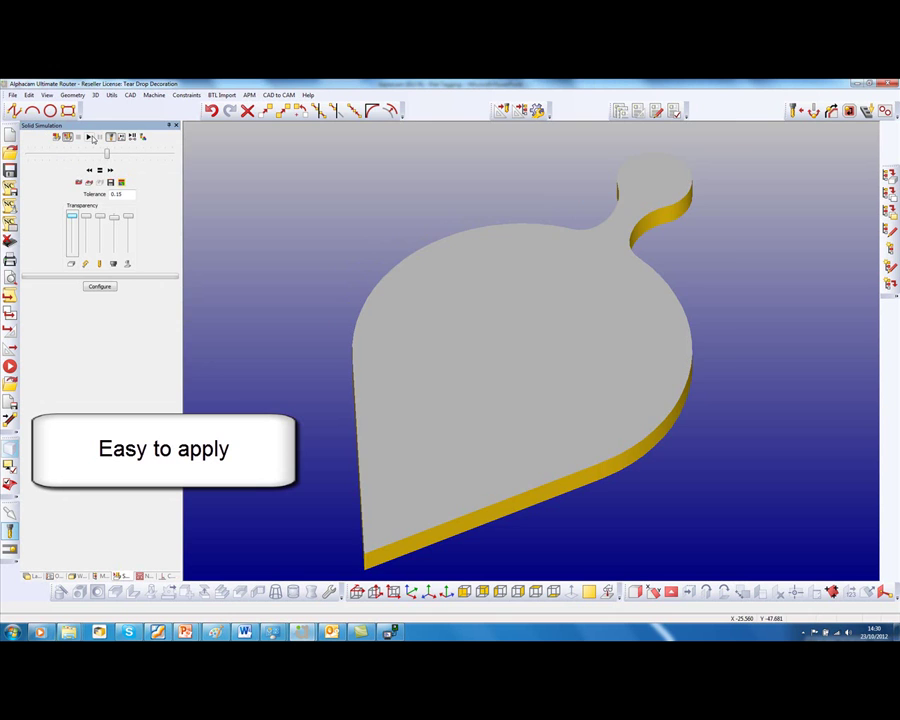
click(89, 137)
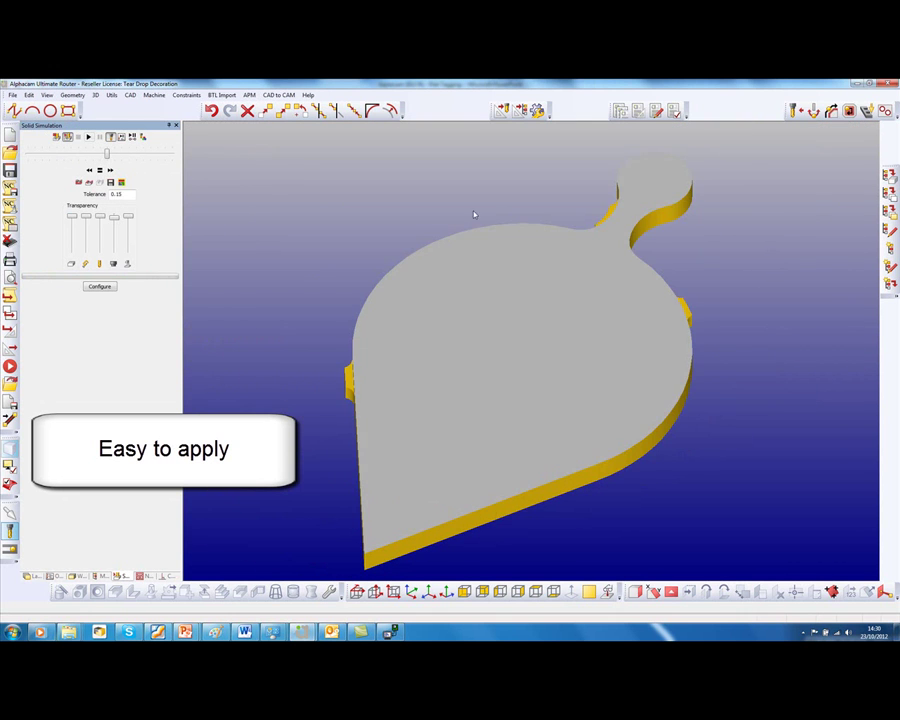
middle_drag(562, 239, 562, 280)
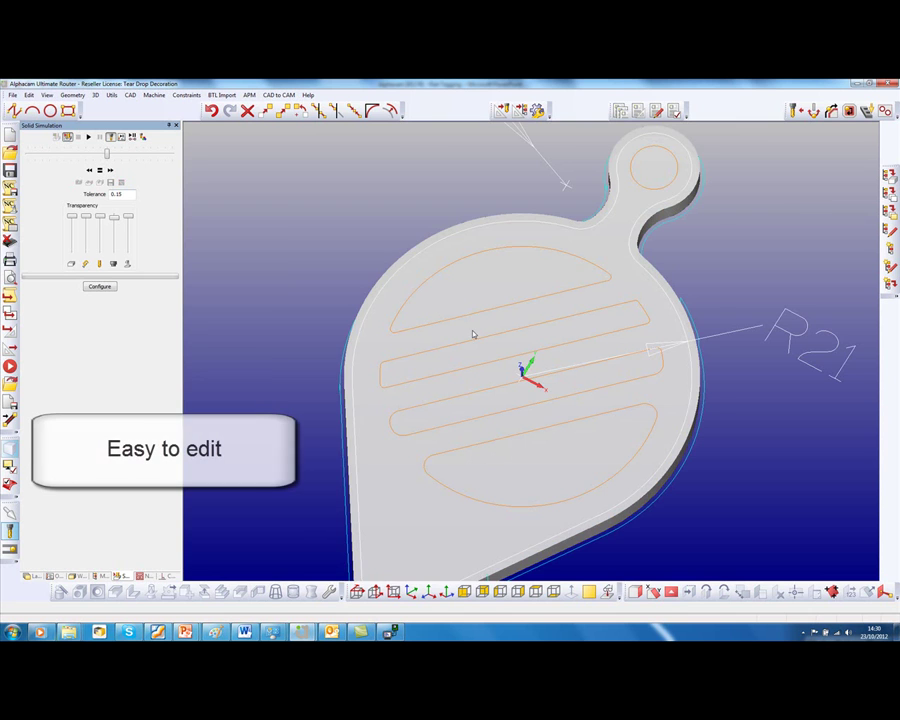
scroll(475, 334, down, 3)
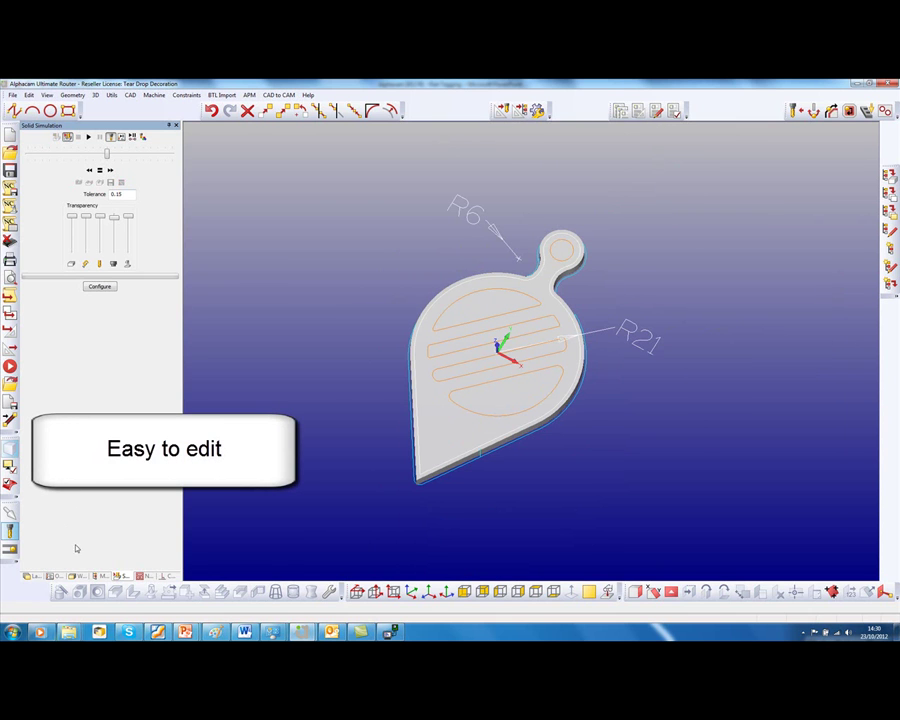
Step: Set the minimum arc radius to 7 in the finish pass's automatic support tags
click(51, 573)
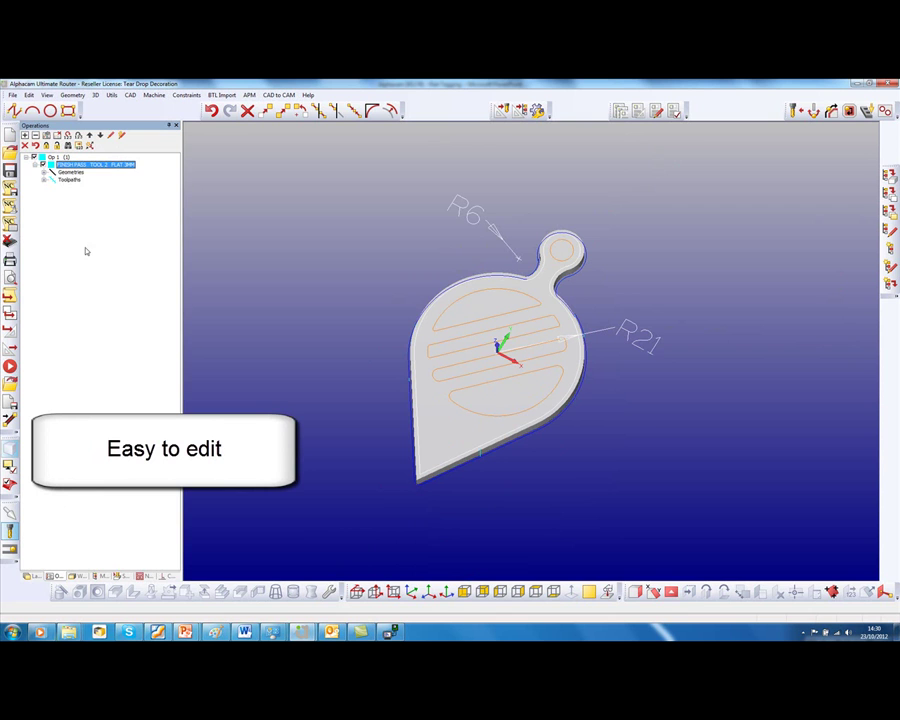
right_click(84, 170)
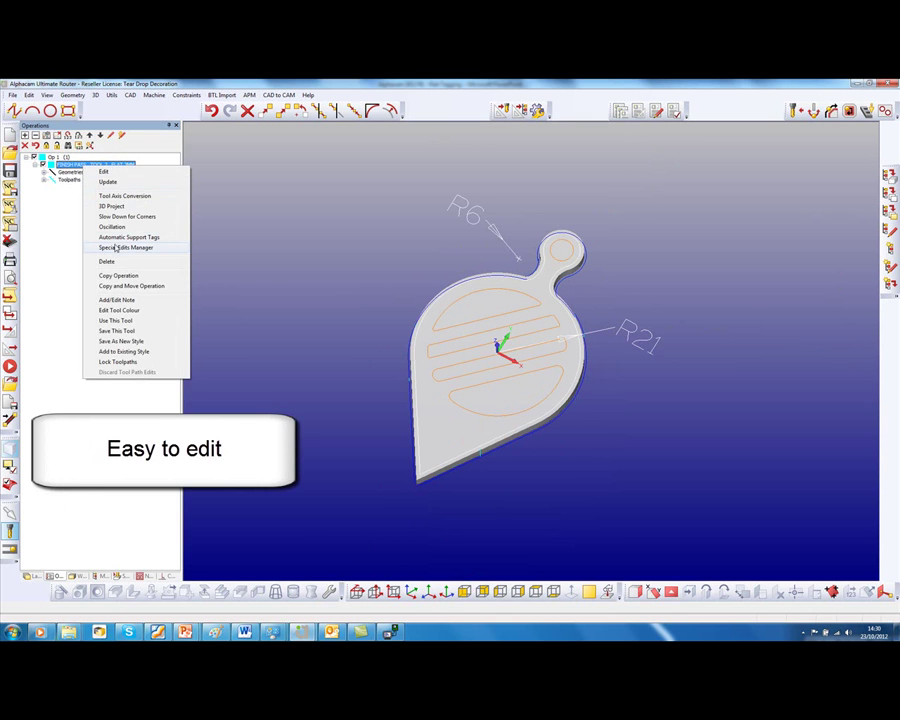
click(122, 238)
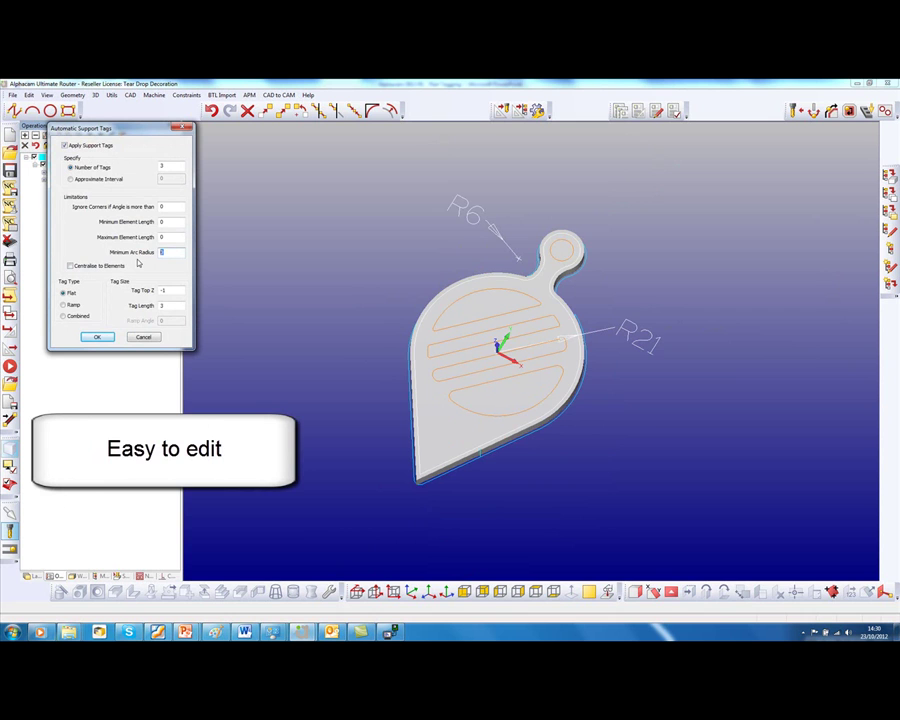
click(99, 338)
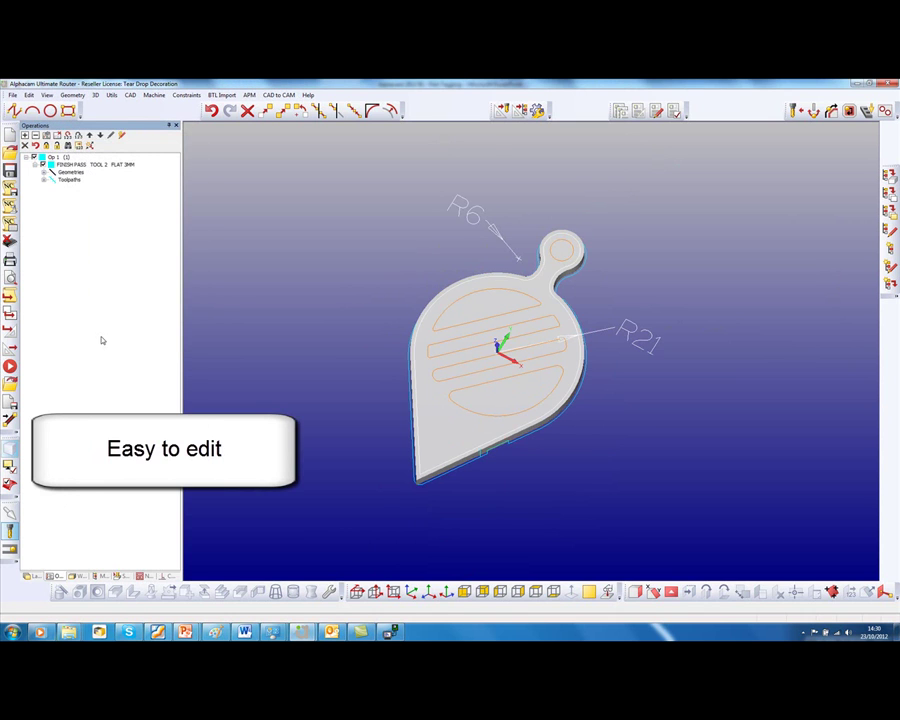
Step: Rerun the solid simulation and check the repositioned support tags along the part's edge
click(120, 575)
click(89, 138)
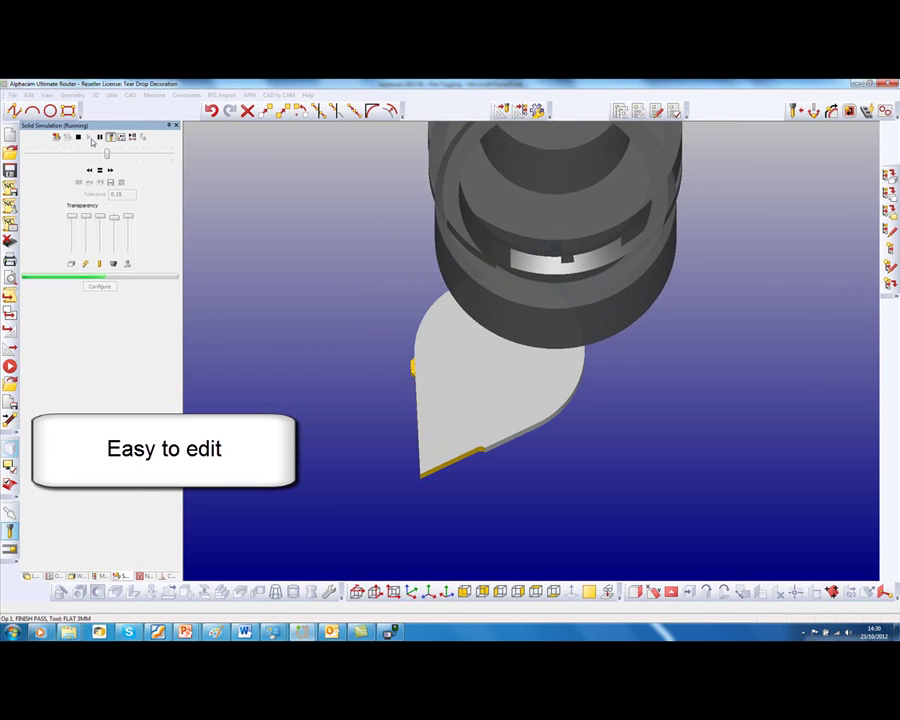
mouse_move(483, 317)
middle_down()
mouse_move(502, 310)
mouse_move(521, 336)
mouse_move(534, 306)
mouse_move(506, 317)
mouse_move(508, 300)
middle_up()
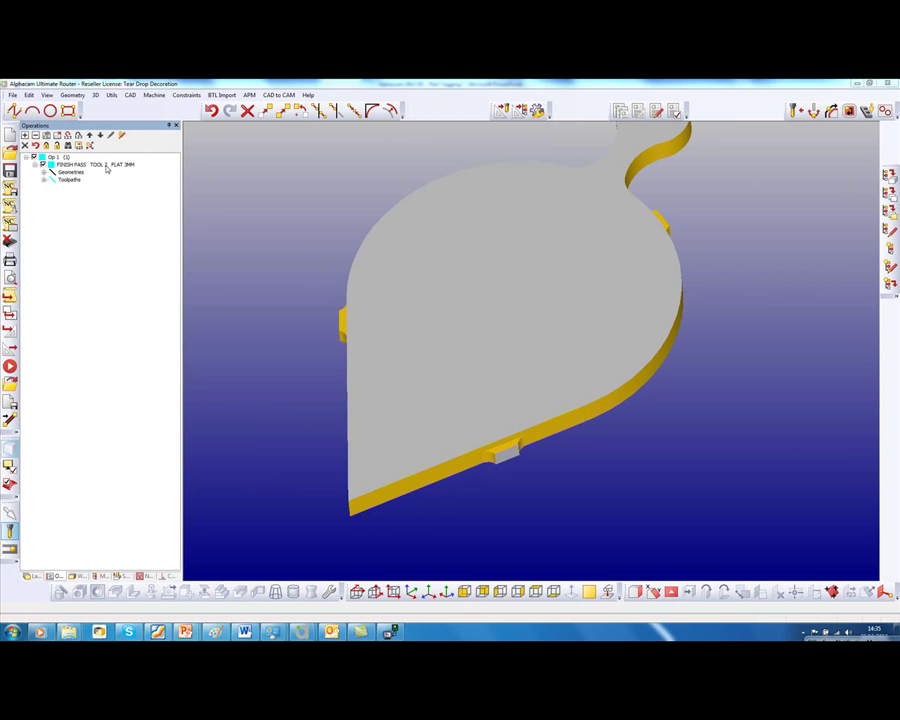
Step: Change the finish pass's support tag type to Ramp and examine the tag shape in the solid simulation
right_click(107, 166)
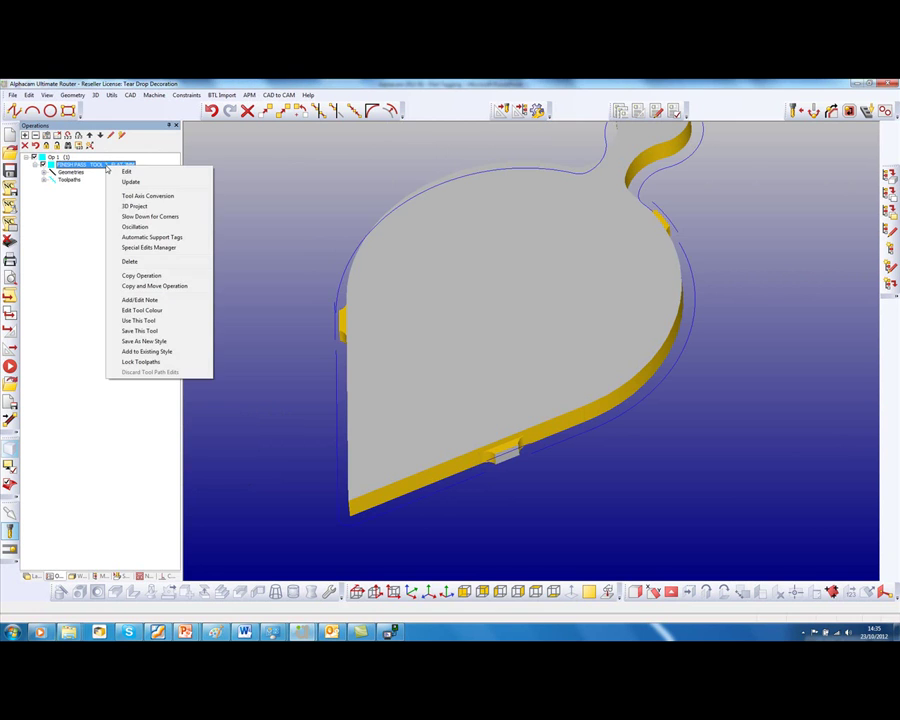
click(140, 237)
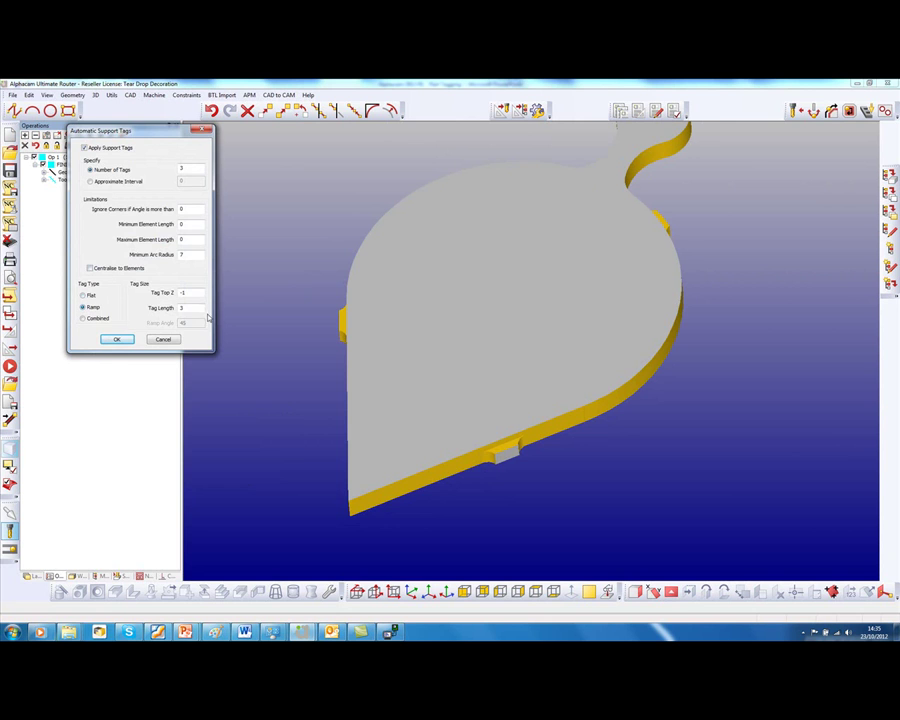
click(116, 339)
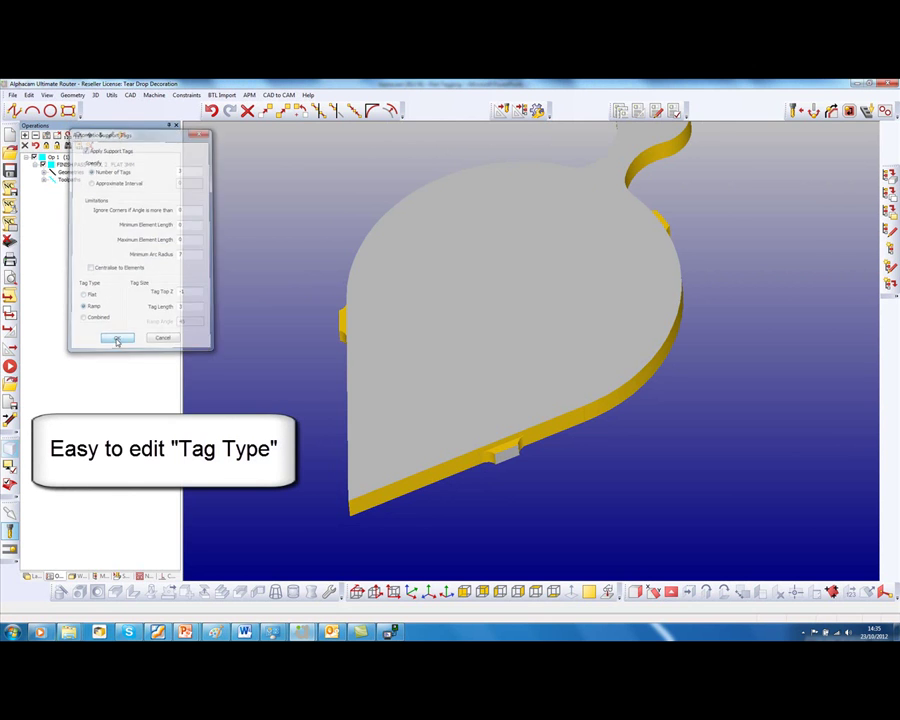
click(118, 577)
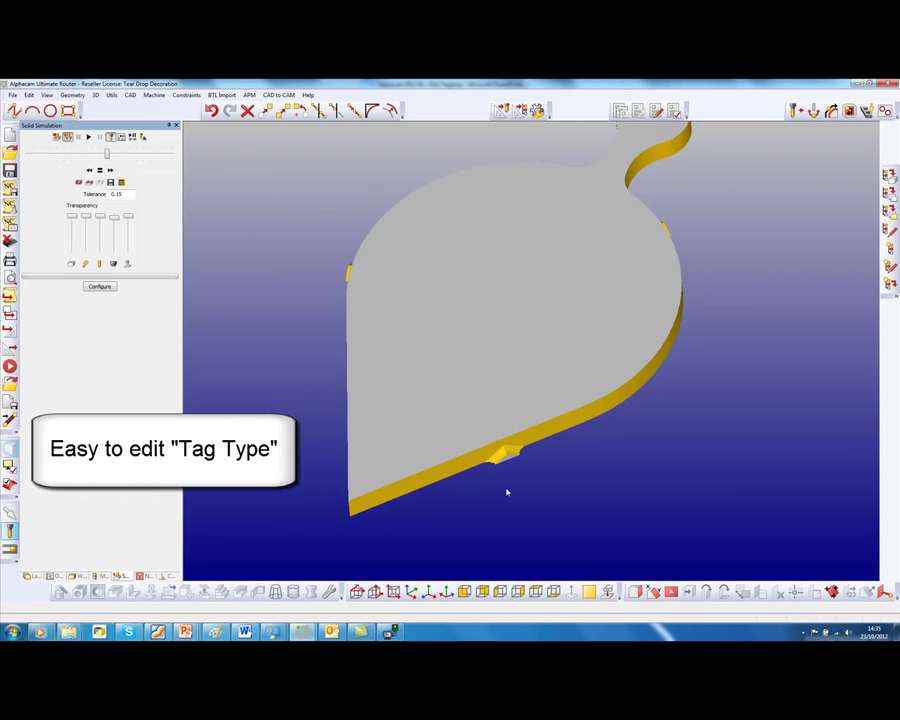
scroll(507, 492, up, 5)
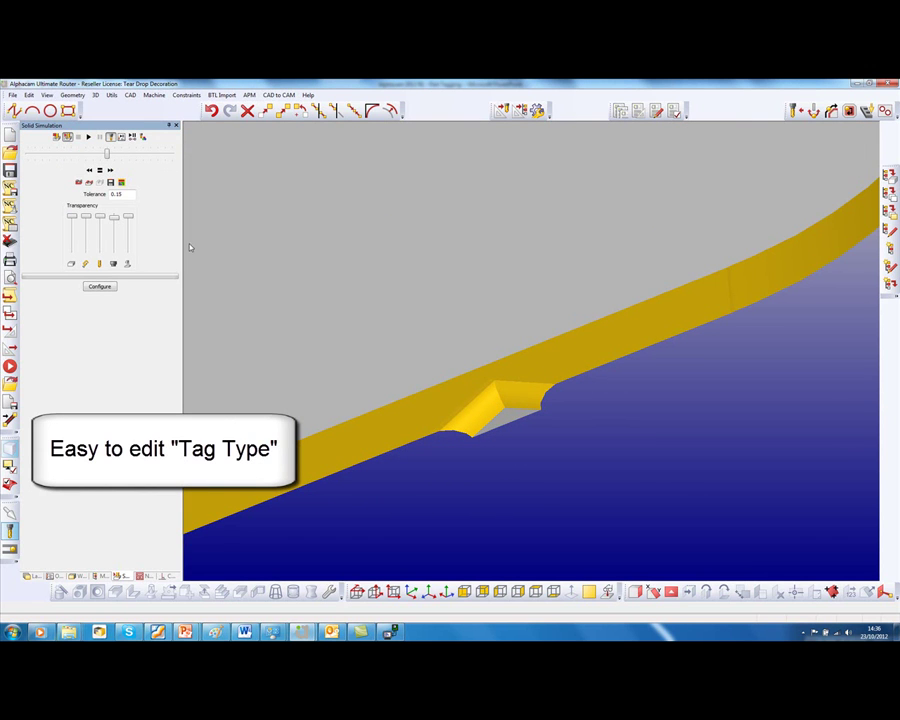
Step: Change the support tag type to Combined, edit the tag length, and rerun the solid simulation
click(53, 578)
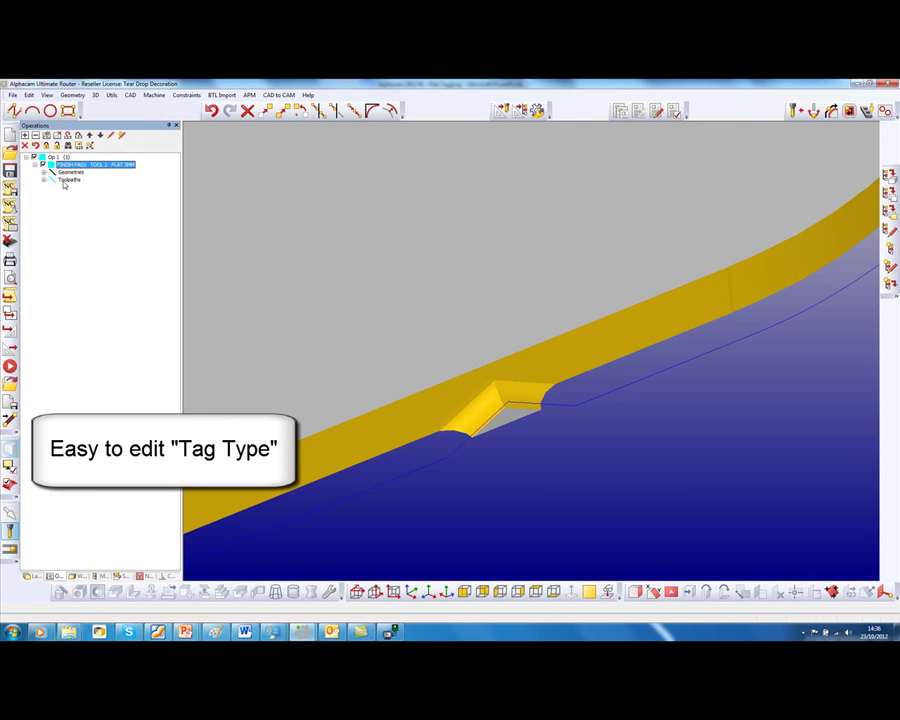
right_click(82, 172)
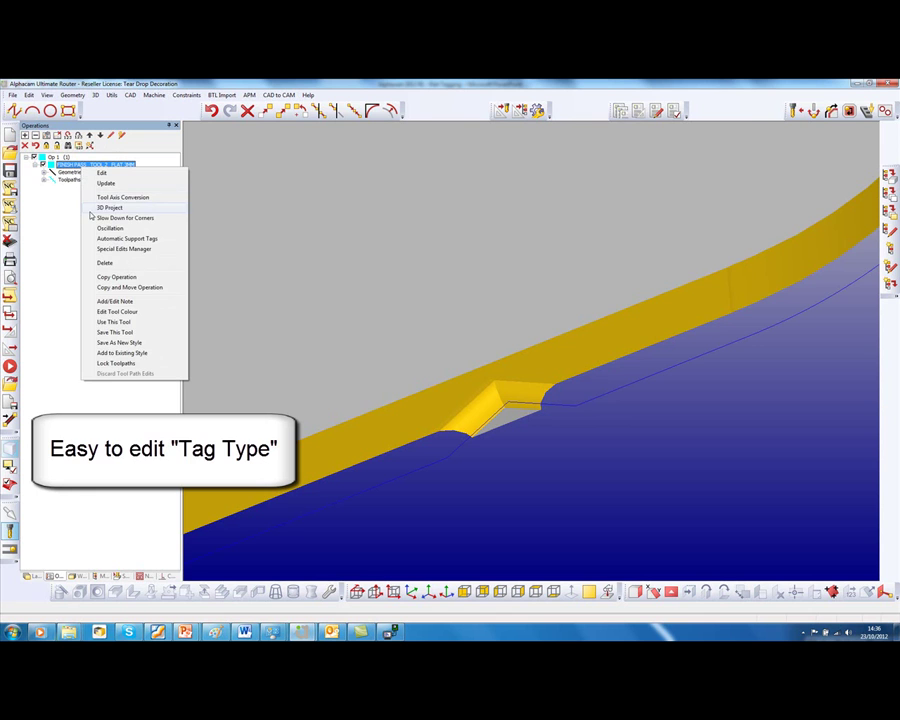
click(104, 239)
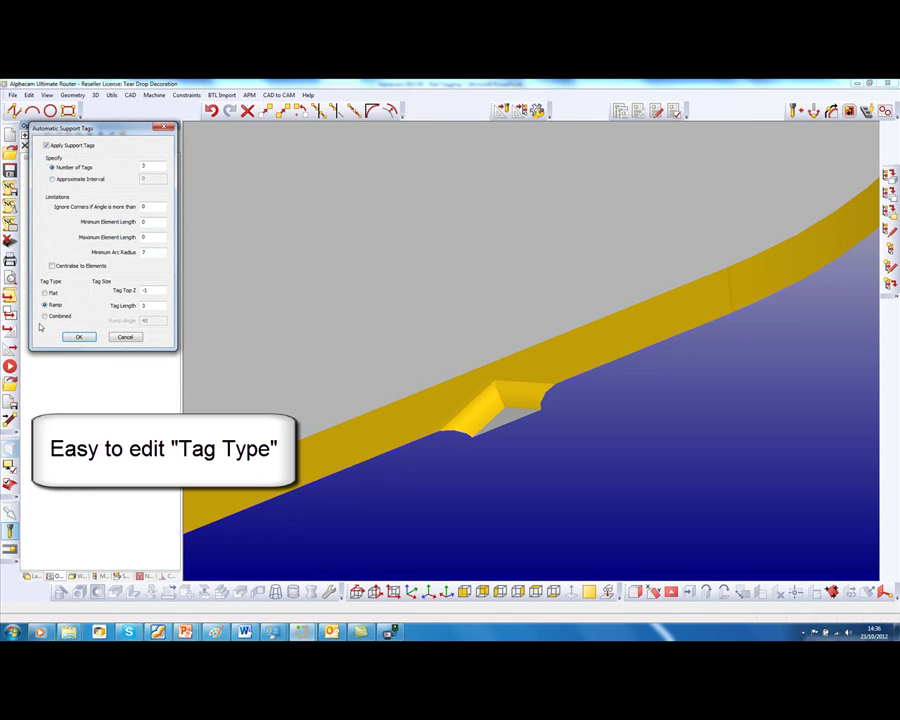
click(44, 316)
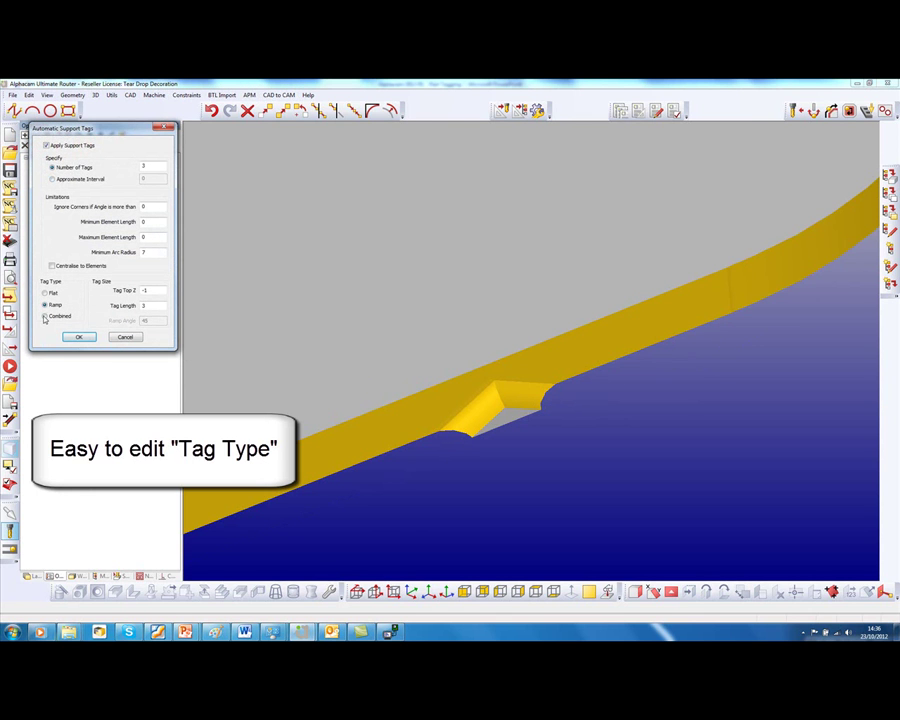
double_click(150, 307)
click(79, 337)
click(120, 576)
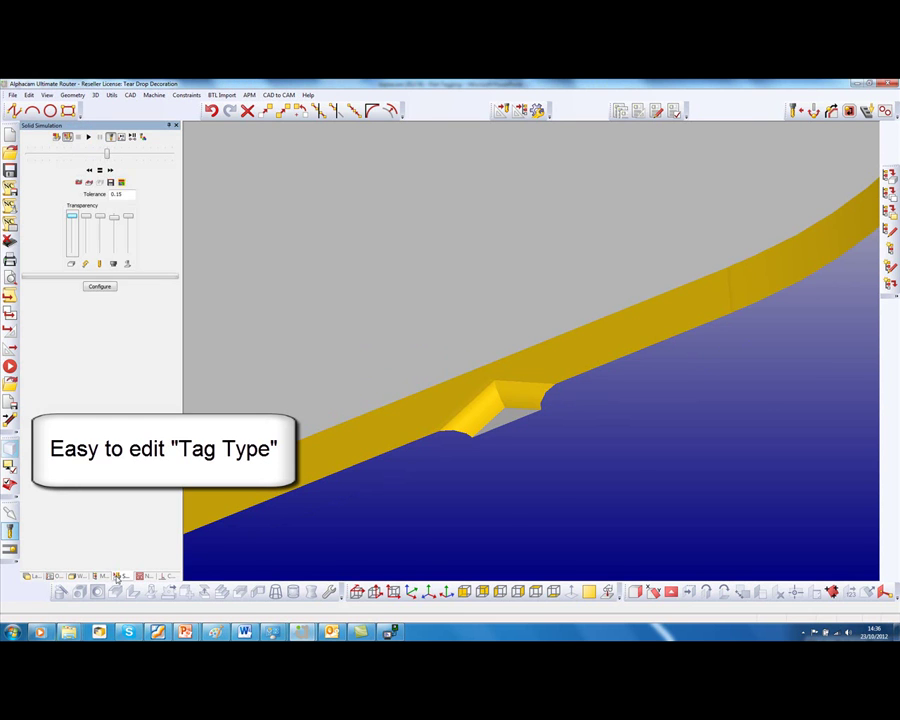
click(88, 137)
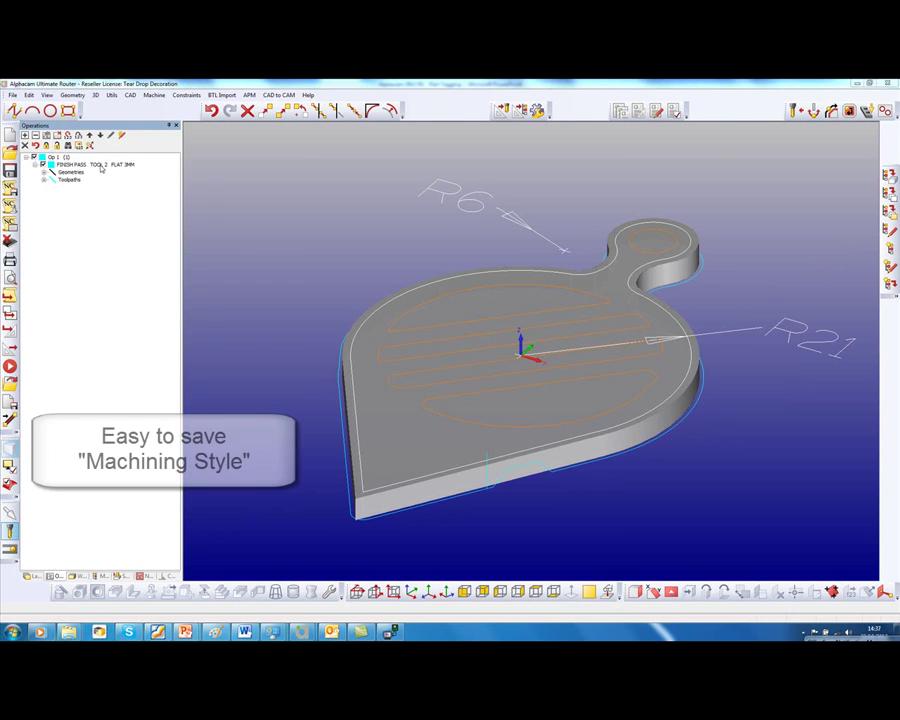
Step: Save the tagged finish pass as a new machining style named Combined in the Tagging folder
right_click(100, 165)
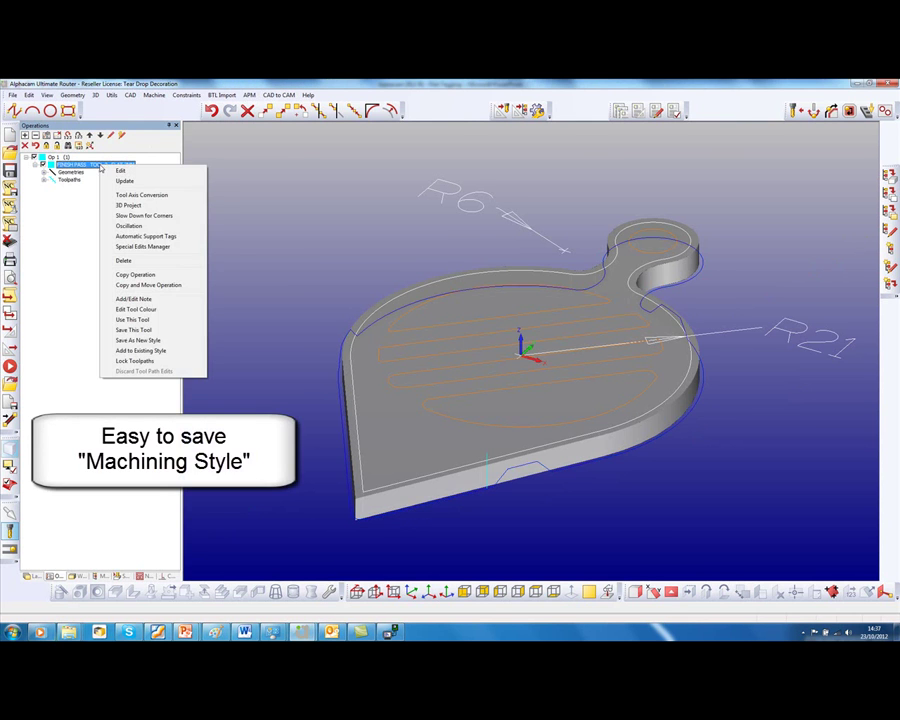
click(146, 341)
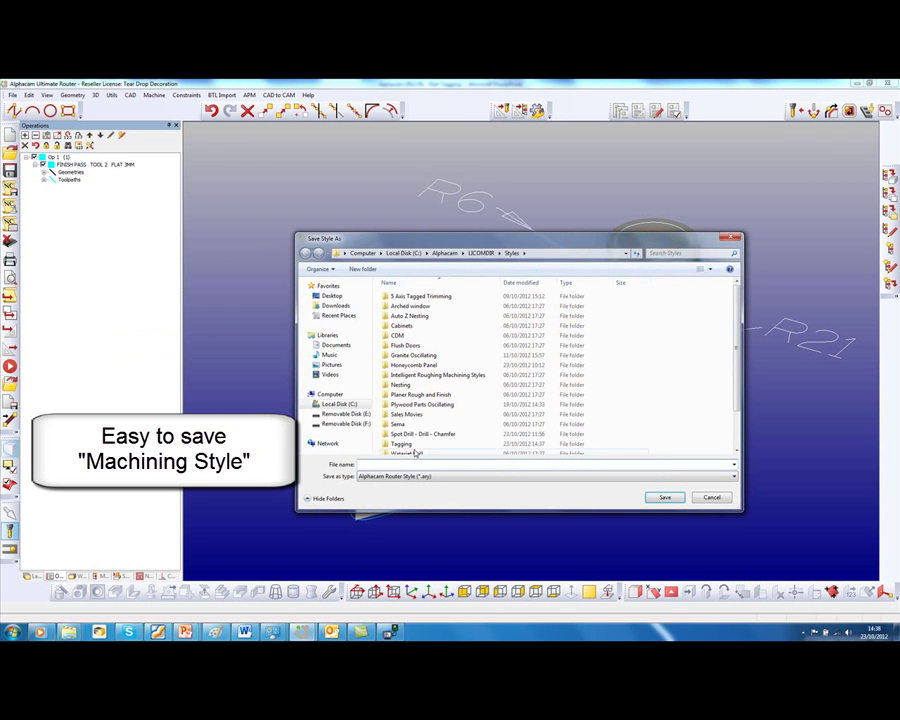
double_click(401, 443)
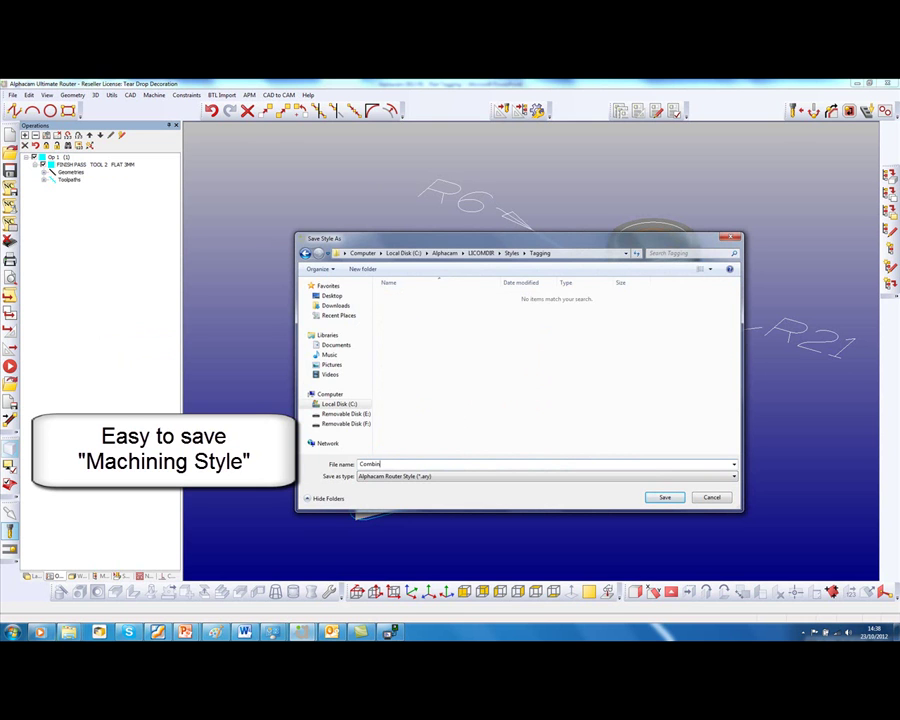
click(664, 498)
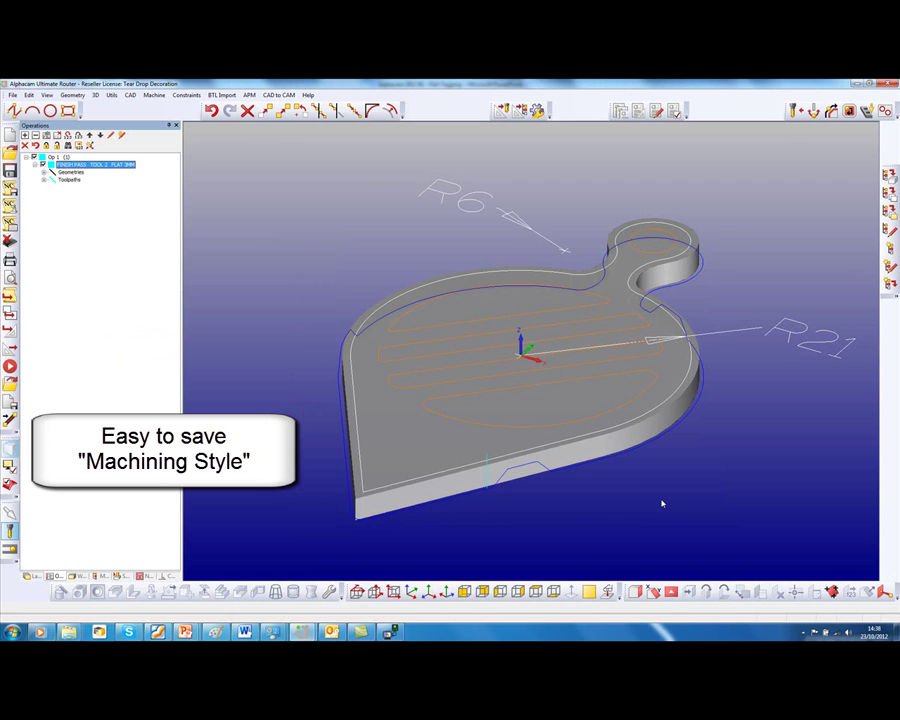
Step: Assign the Outlines layer for geometries to the Combined machining style in the Tagging folder
click(102, 576)
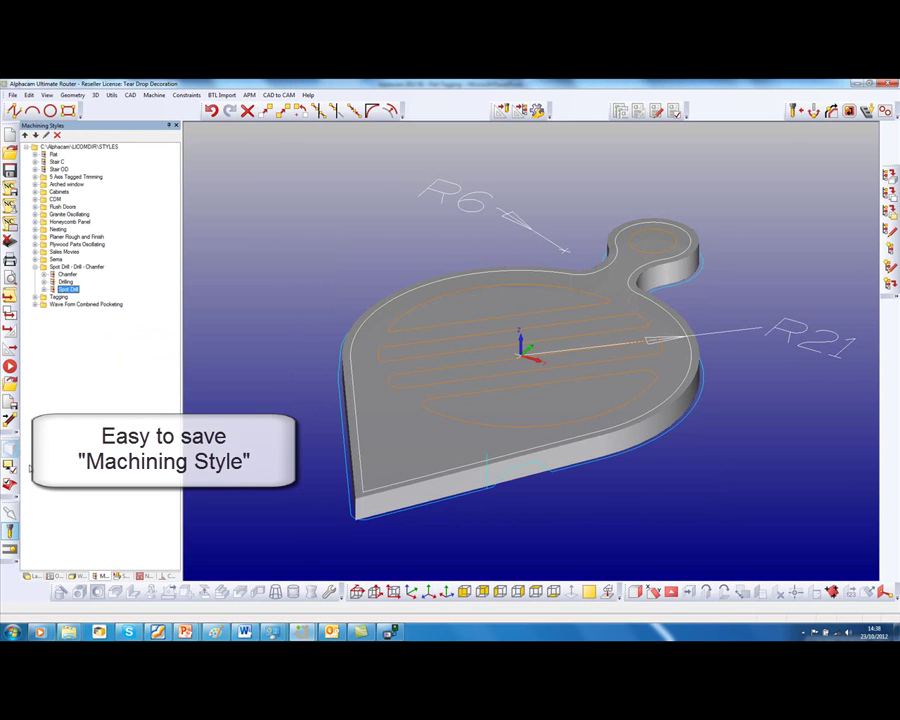
click(35, 297)
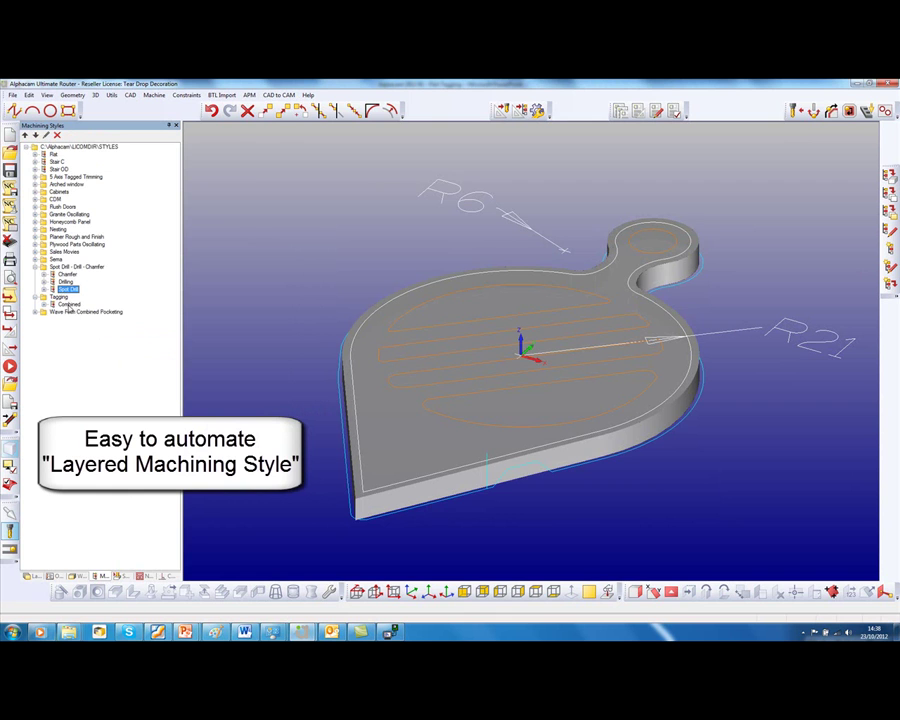
right_click(68, 306)
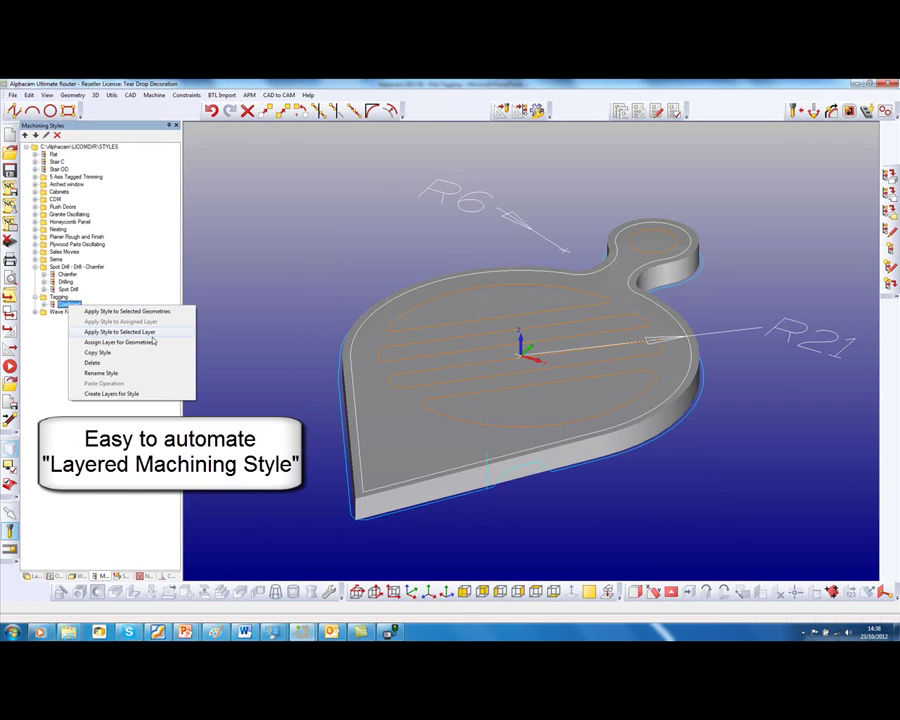
click(151, 343)
click(530, 348)
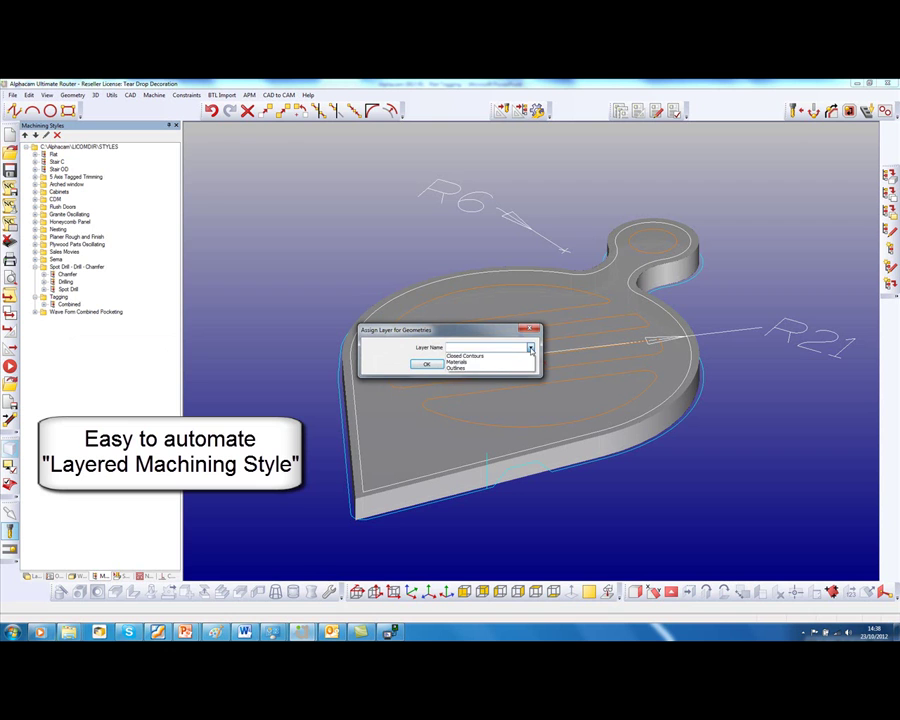
click(458, 368)
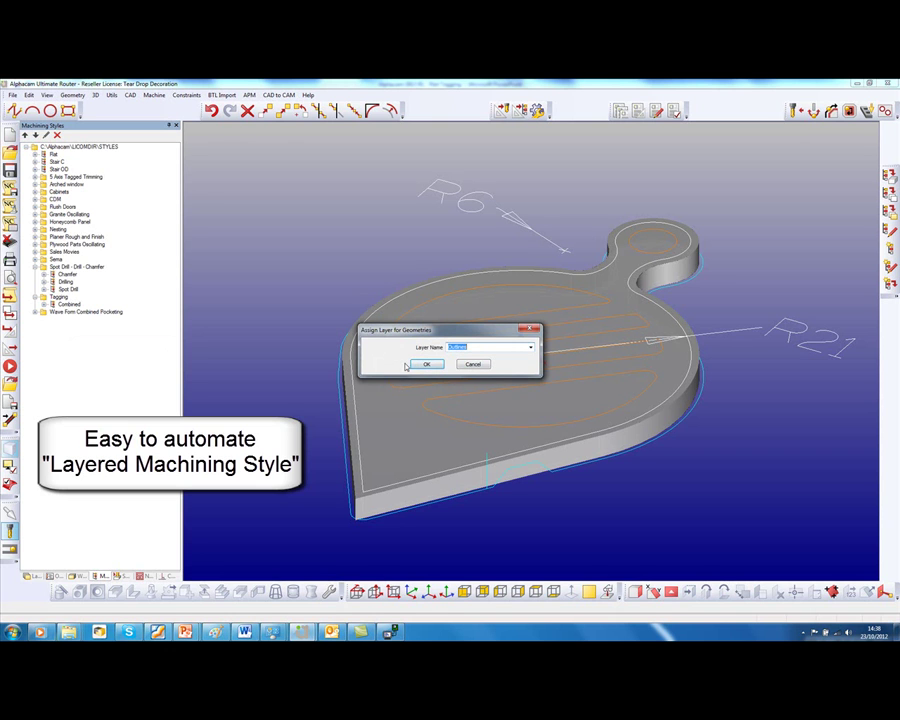
click(427, 365)
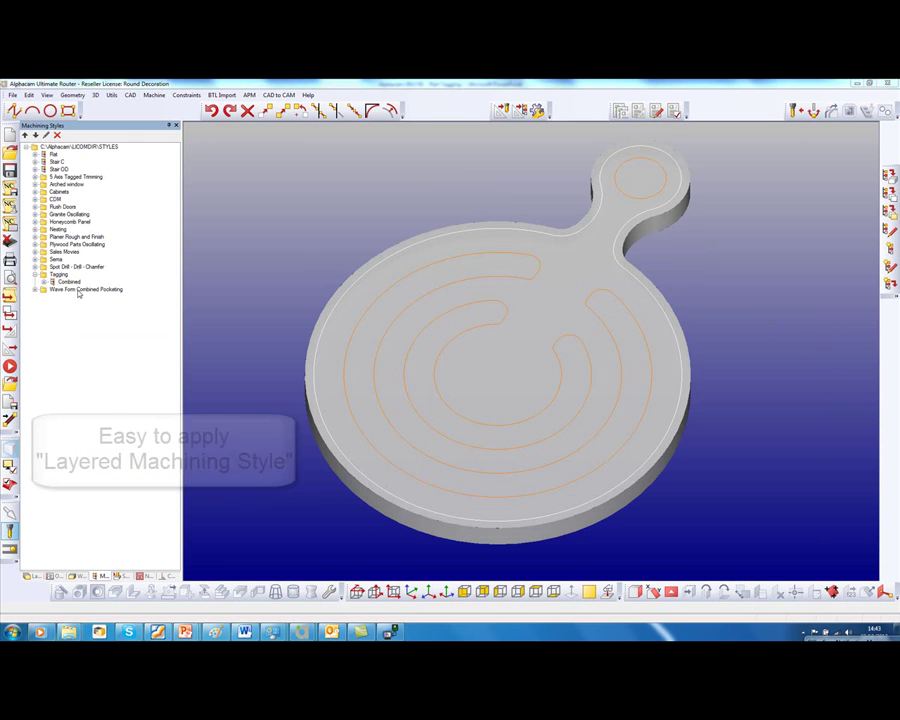
Step: Apply the Combined style to its assigned Outlines layer on the round decoration and check the support tags in the solid simulation
right_click(73, 283)
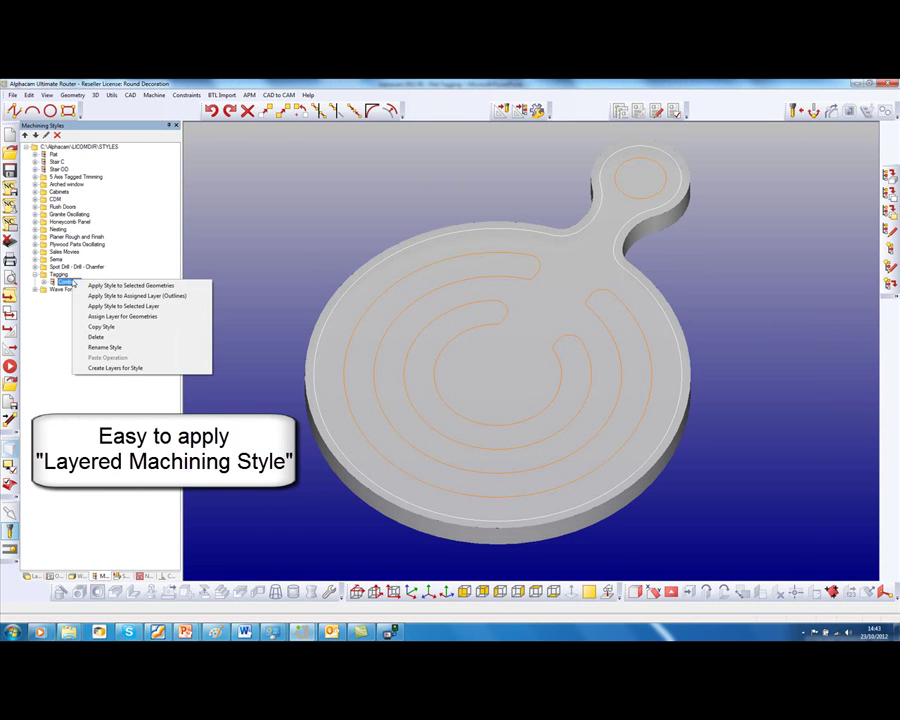
click(110, 296)
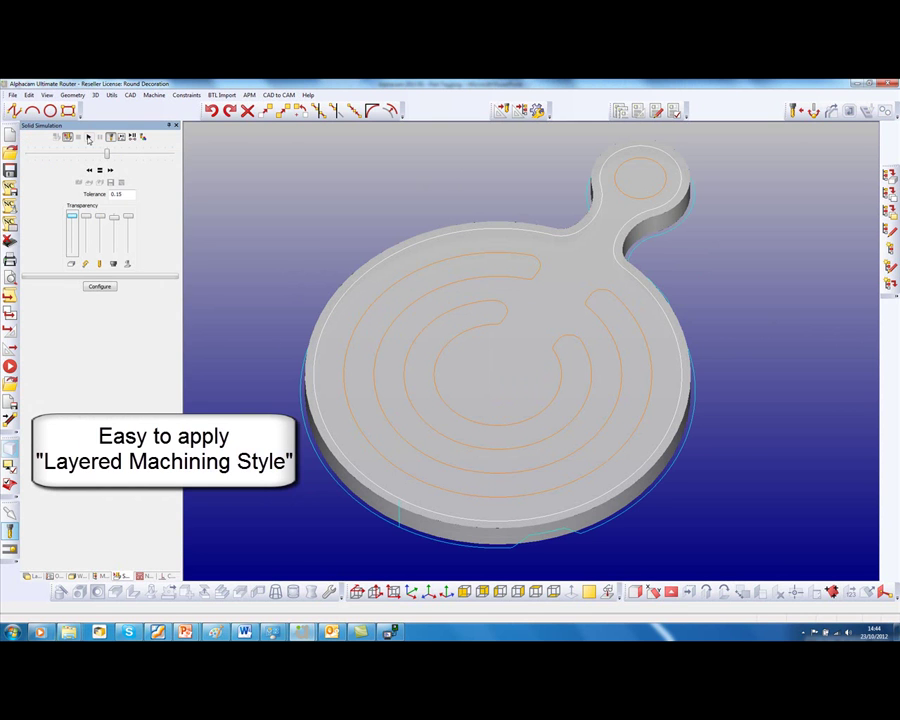
click(88, 139)
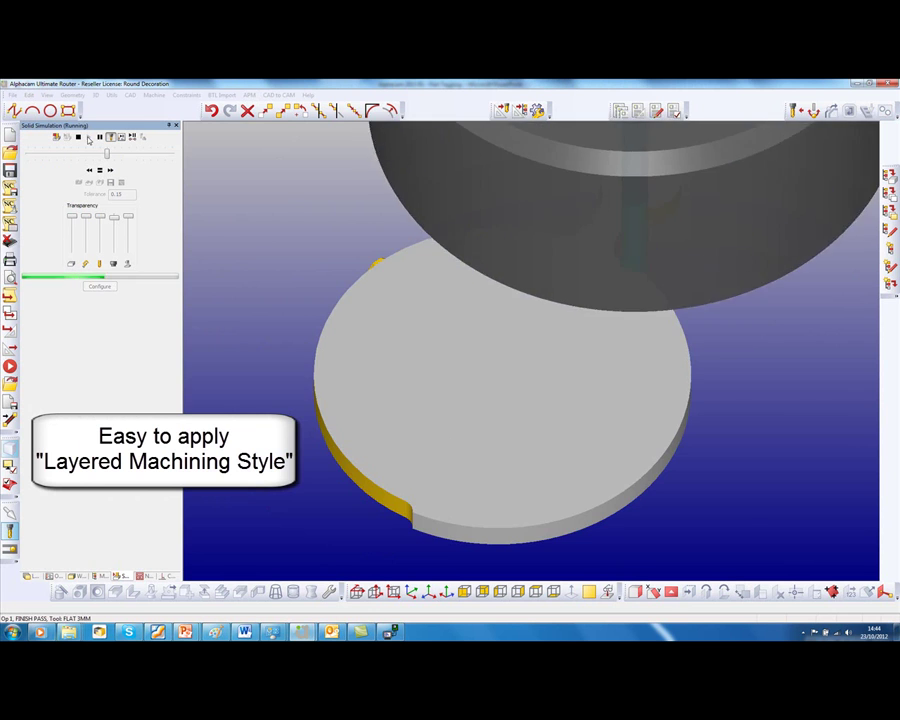
middle_drag(494, 283, 494, 330)
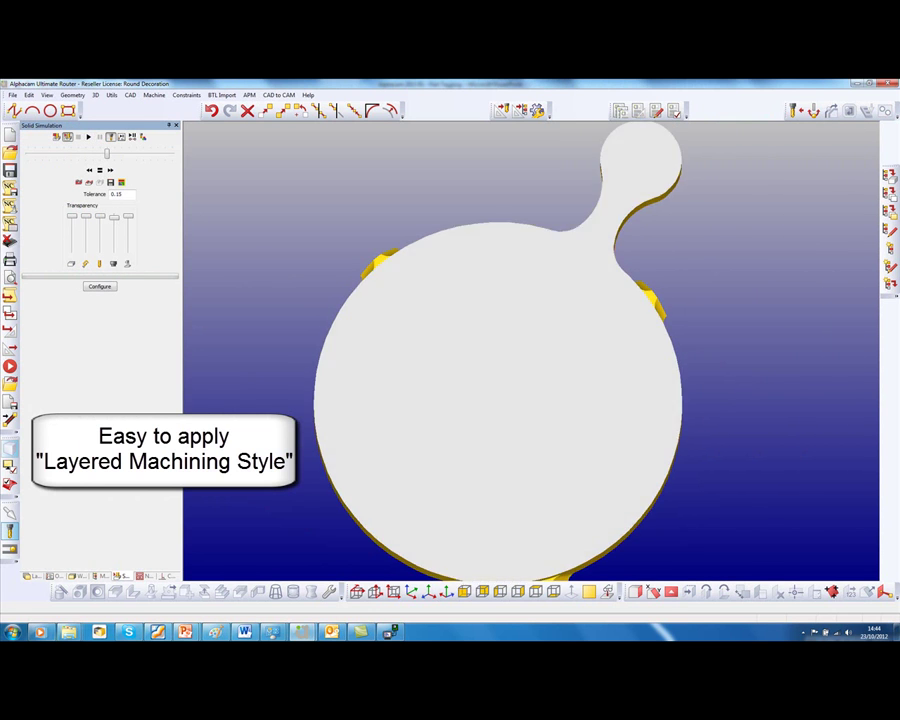
middle_drag(598, 320, 598, 278)
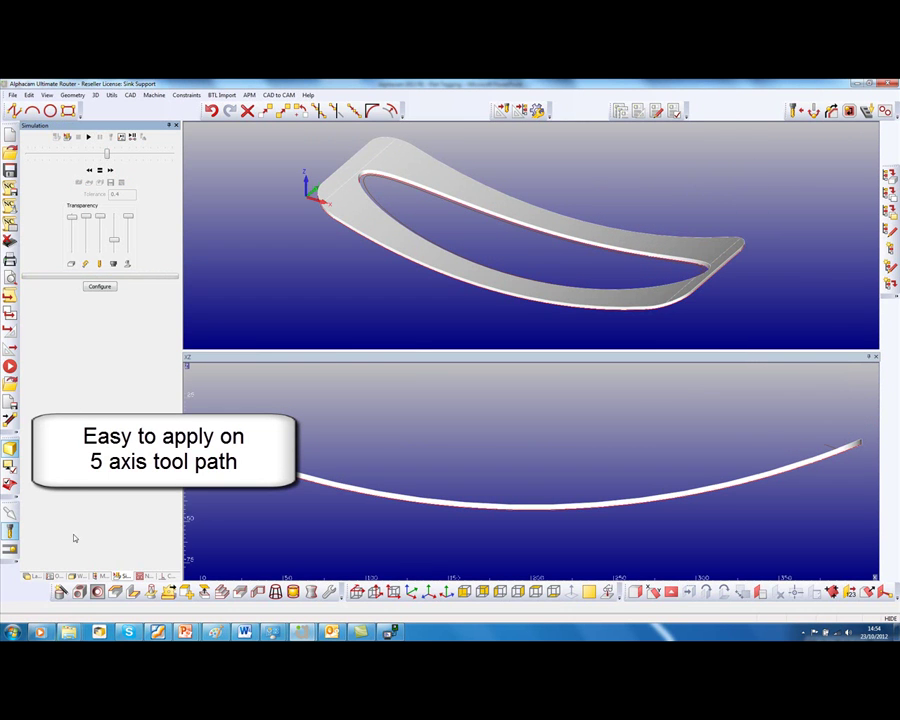
Step: Apply four flat automatic support tags to the sink support's along-spline operation, entering the tag height and length
click(57, 576)
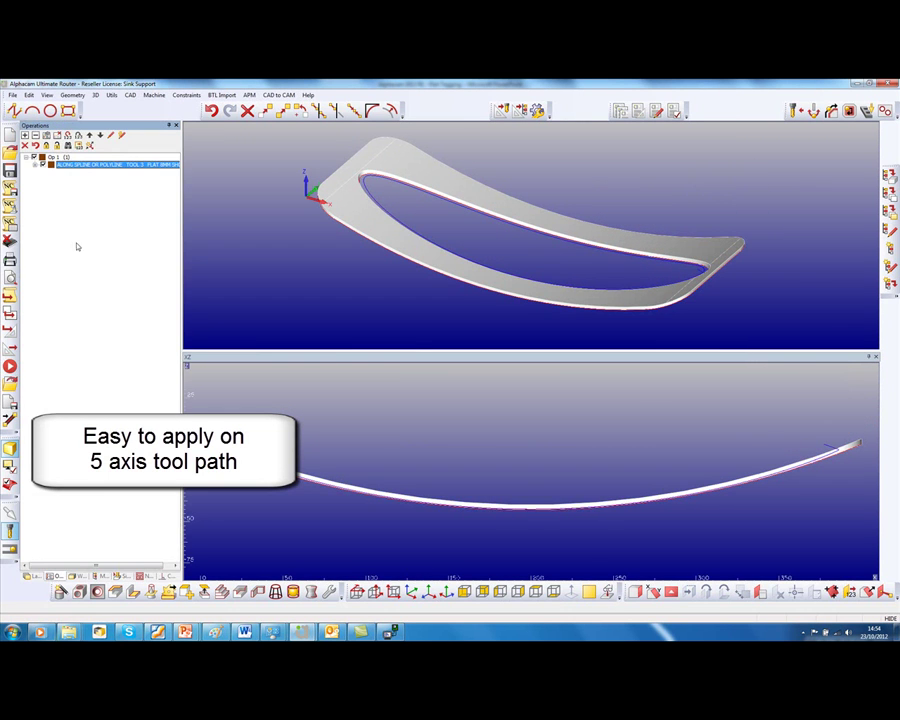
right_click(90, 165)
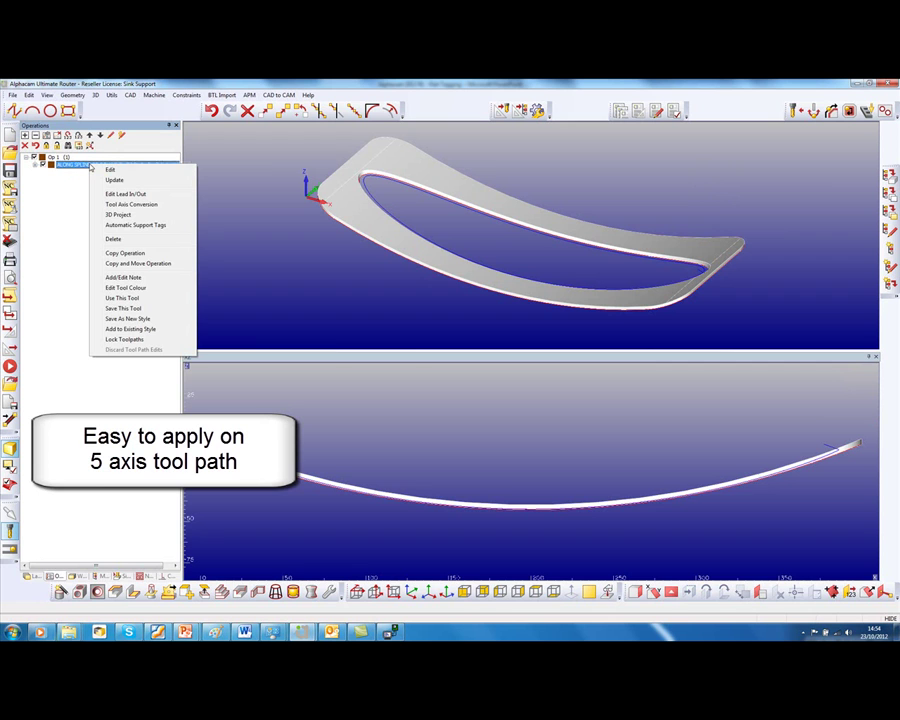
click(136, 225)
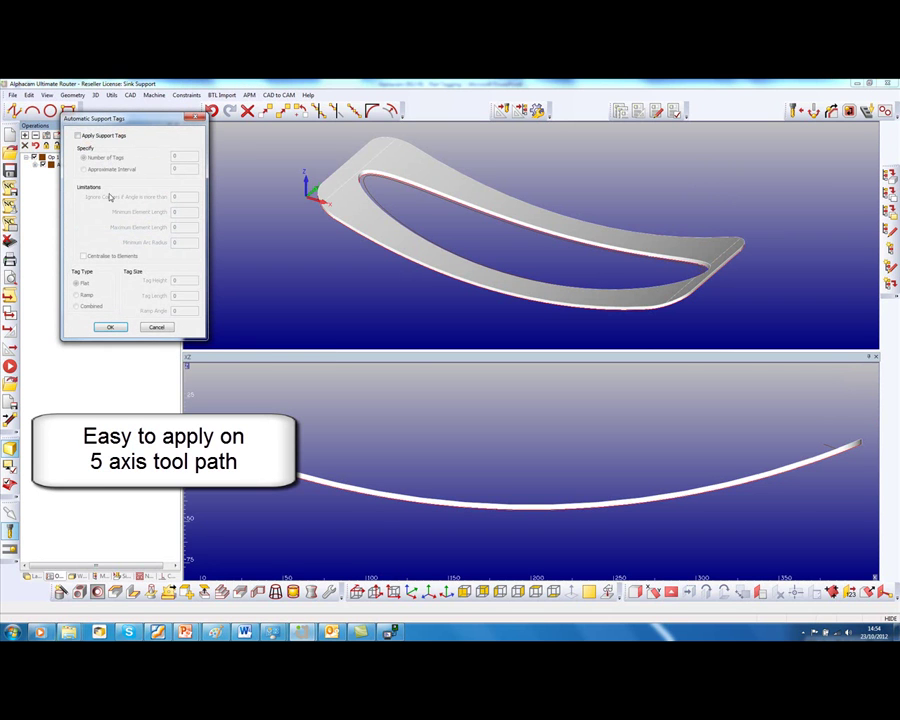
click(78, 135)
double_click(184, 157)
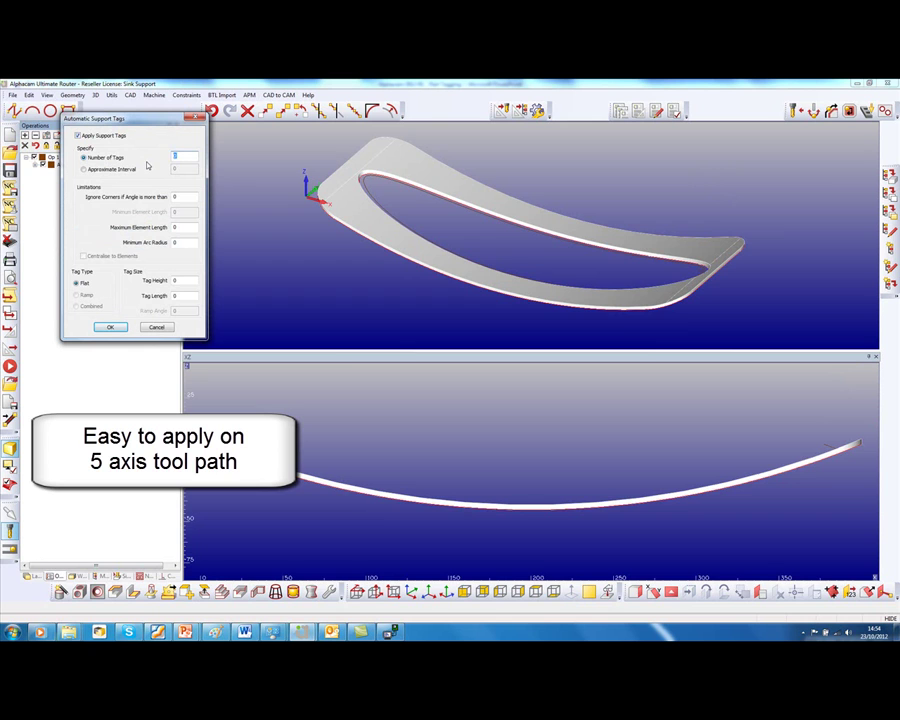
text(4)
double_click(183, 281)
double_click(180, 297)
click(111, 327)
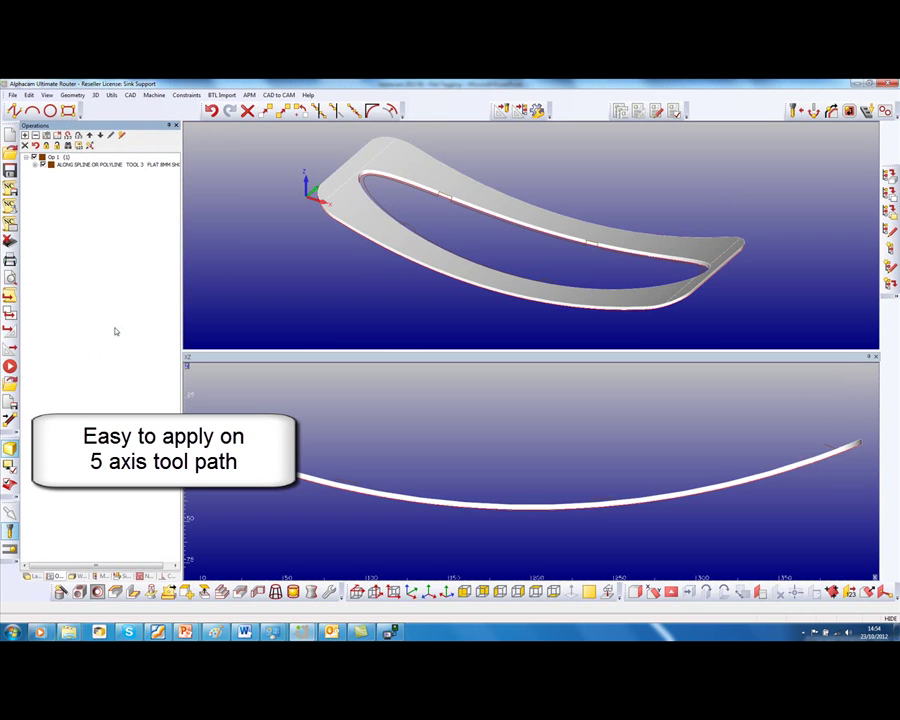
Step: Show the sink support's material layer and run the solid simulation to examine the tags around the oval cutout
click(27, 577)
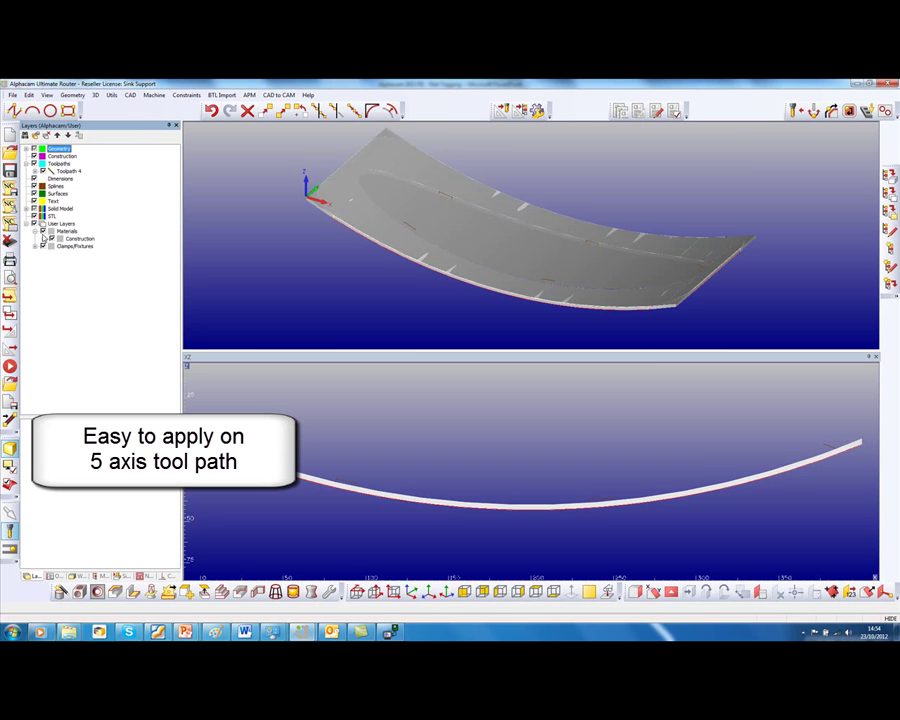
click(34, 165)
click(116, 576)
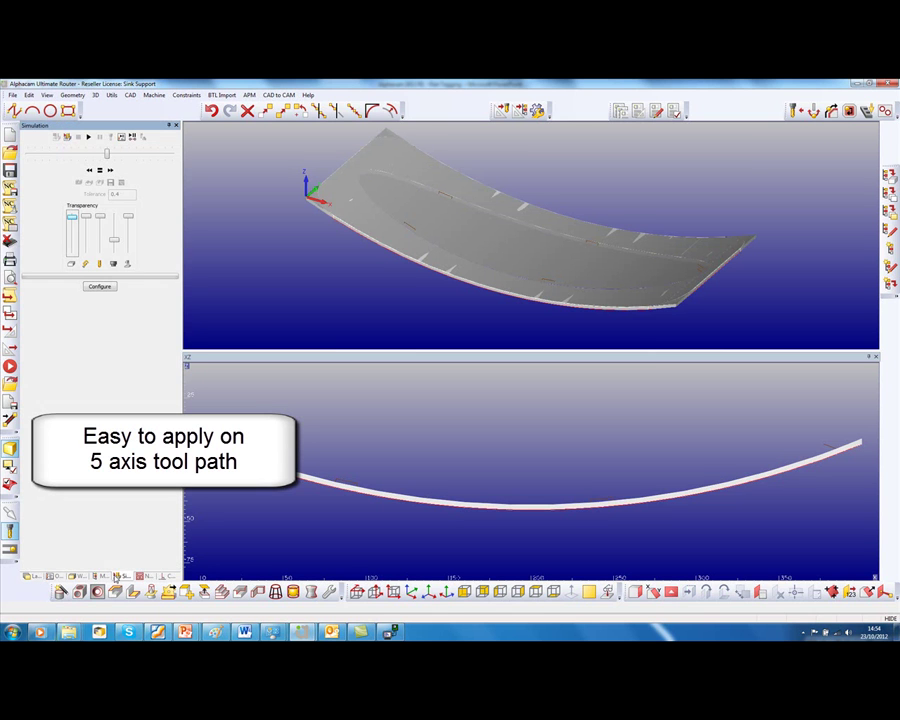
click(67, 137)
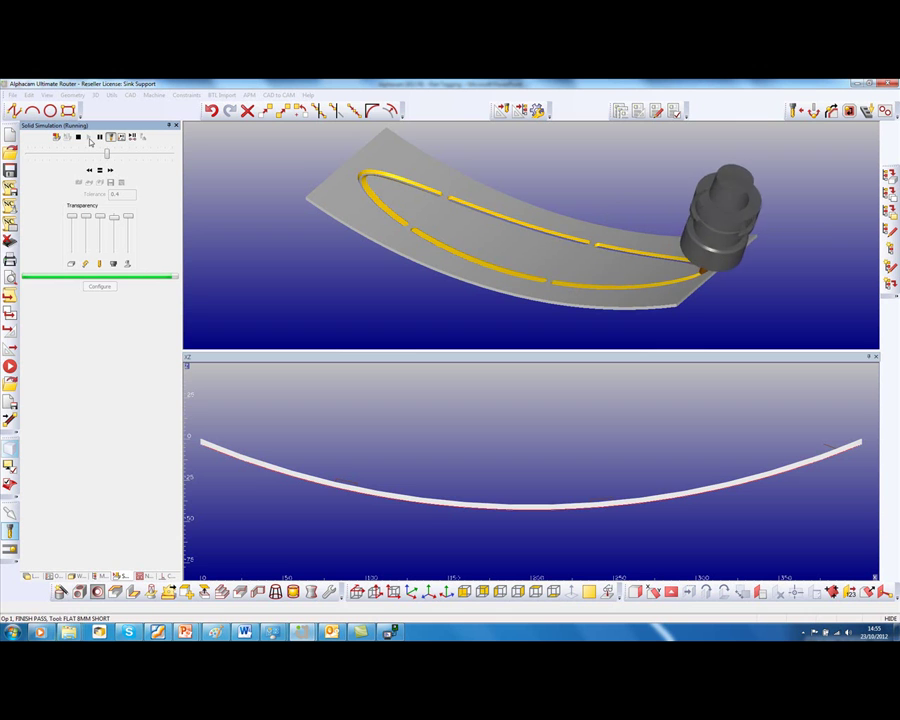
middle_drag(468, 232, 468, 269)
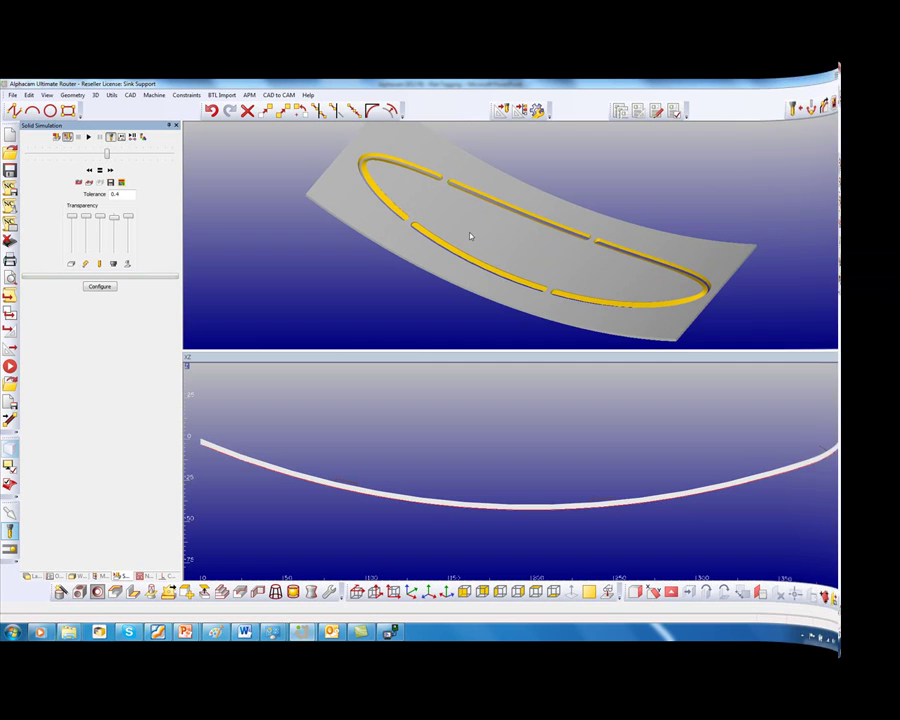